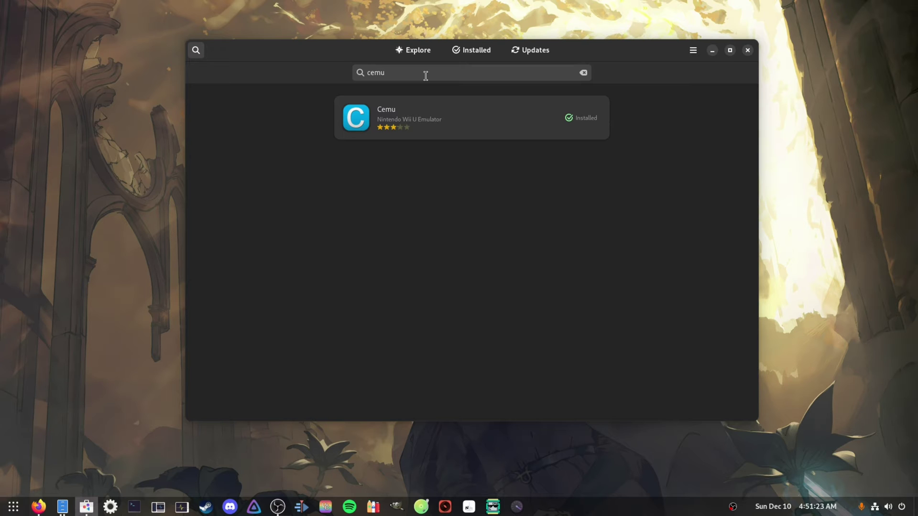
- Move GNOME Software lower, check Cemu's Flathub source options, and go back to the cemu results
{"action": "left_click_drag", "start_coordinate": [613, 52], "coordinate": [569, 76]}
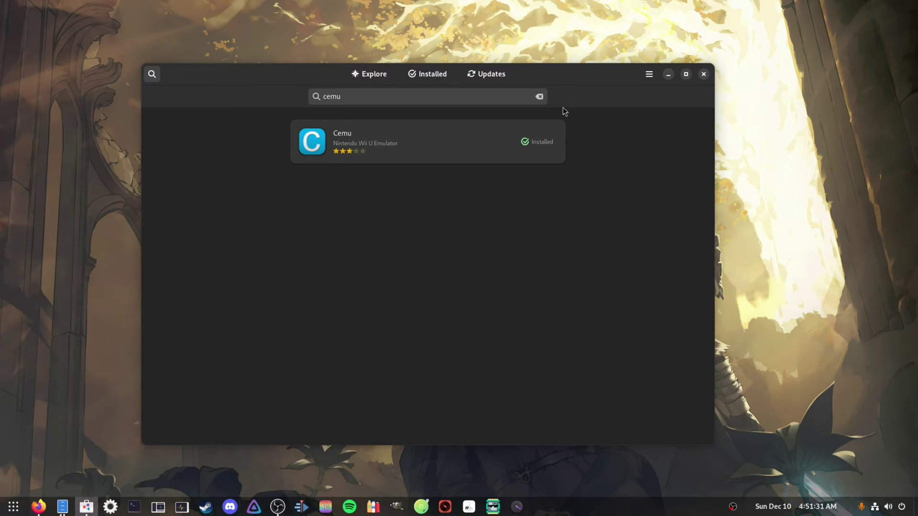
{"action": "left_click", "coordinate": [400, 131]}
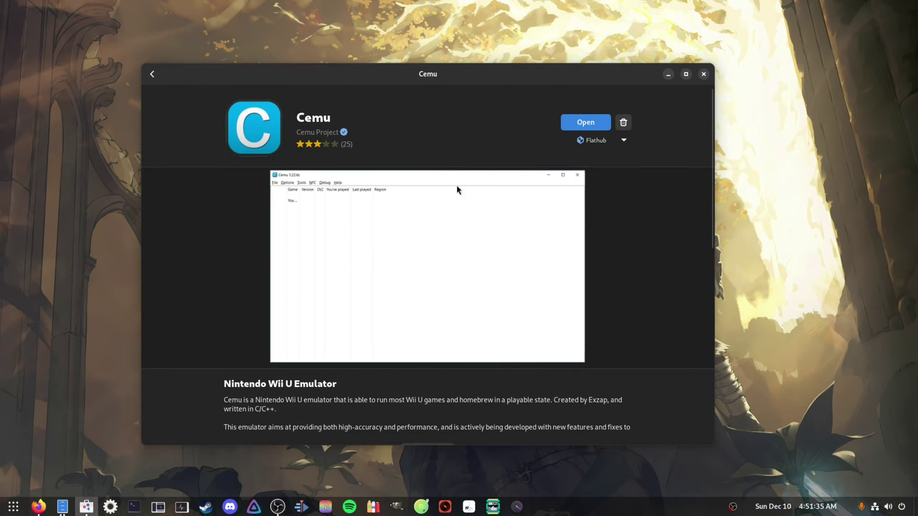
{"action": "left_click", "coordinate": [595, 141]}
{"action": "left_click", "coordinate": [592, 167]}
{"action": "left_click", "coordinate": [151, 75]}
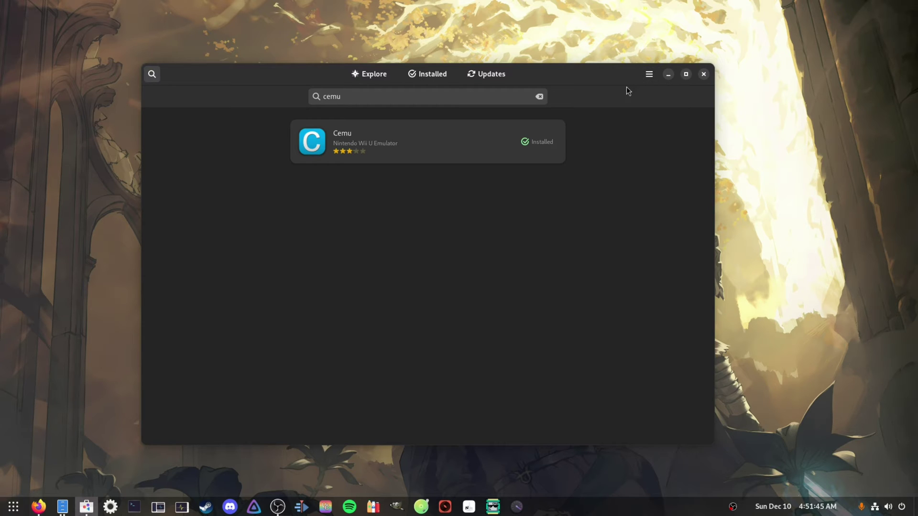
- In a new Firefox tab, search Google for 'flatpak'
{"action": "left_click", "coordinate": [38, 506]}
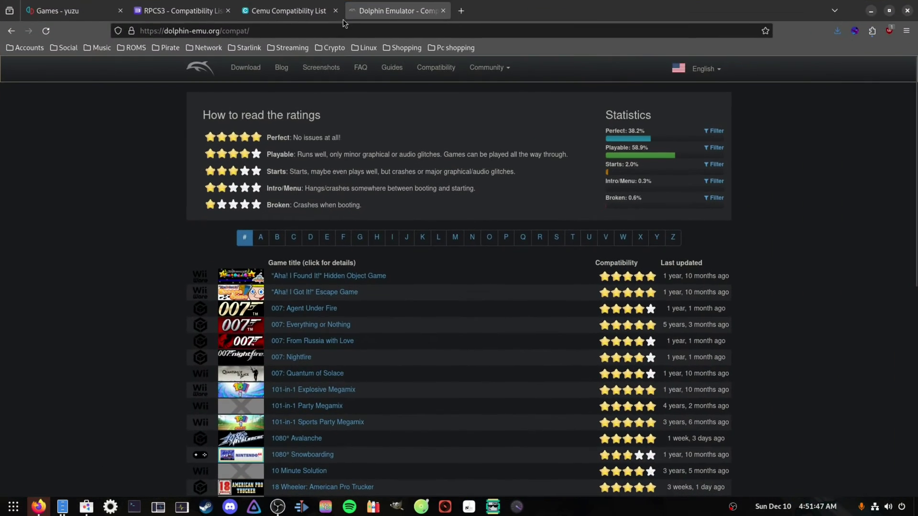
{"action": "left_click", "coordinate": [462, 15]}
{"action": "type", "text": "flatpa"}
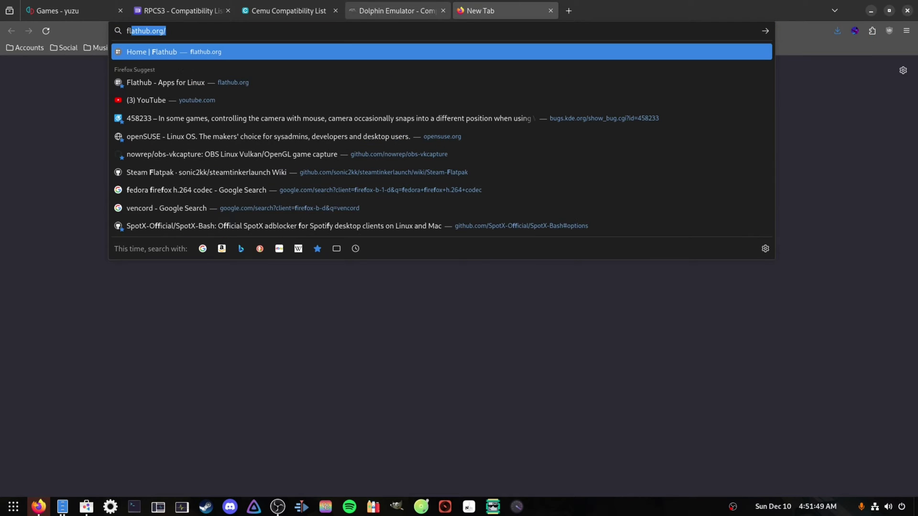
{"action": "type", "text": "k"}
{"action": "key", "text": "Return"}
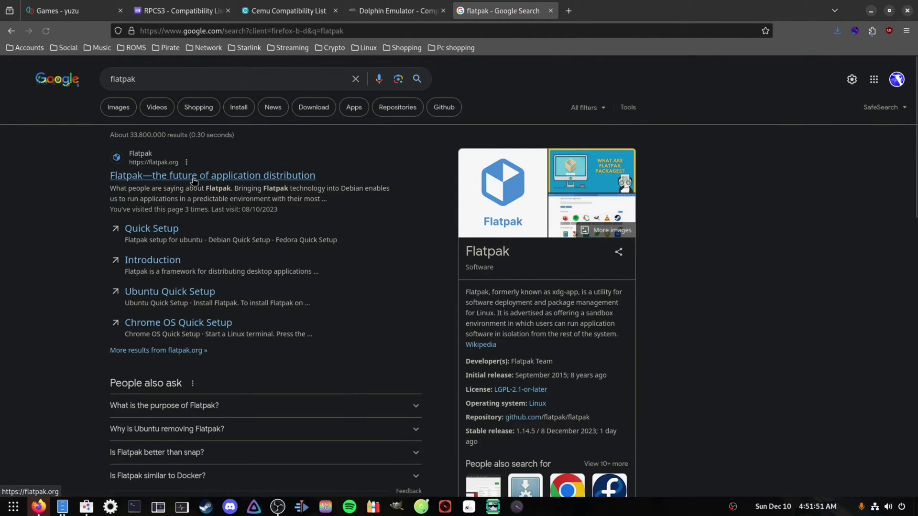
- Open flatpak.org's Get set up Quick Setup page, then minimize Firefox
{"action": "left_click", "coordinate": [194, 177]}
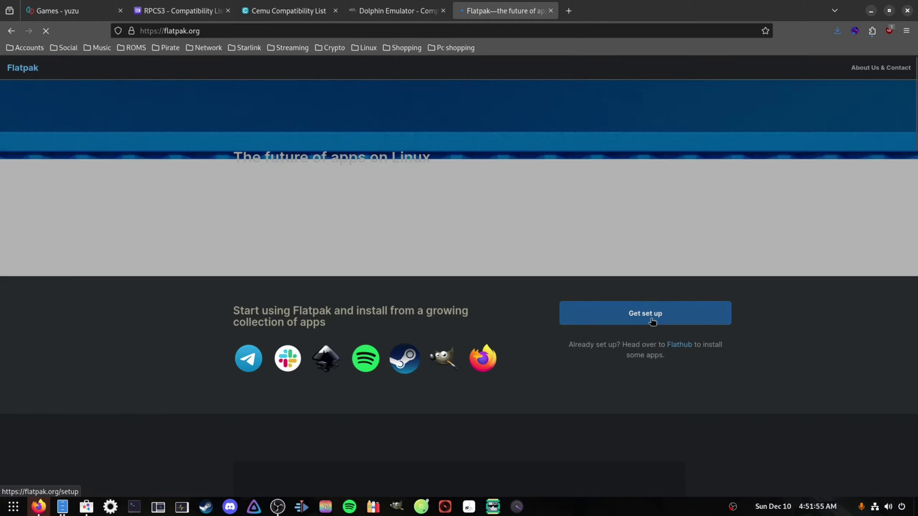
{"action": "left_click", "coordinate": [627, 319]}
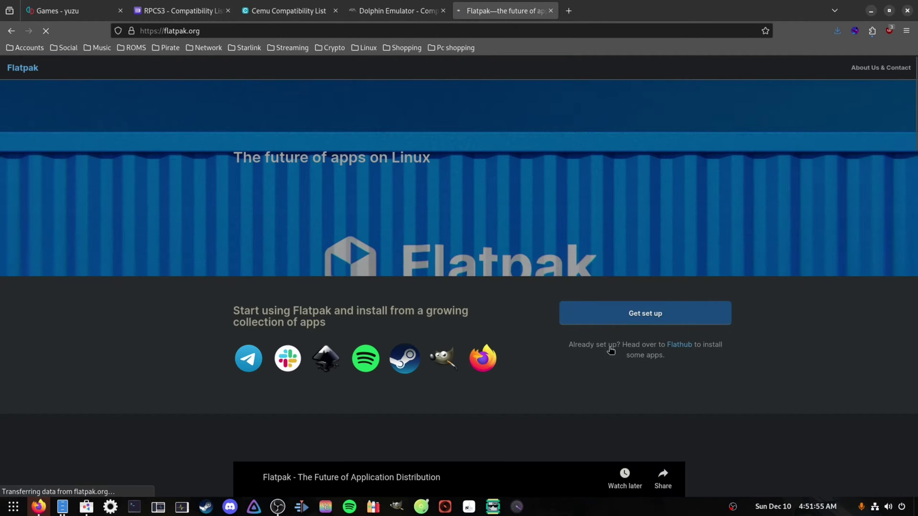
{"action": "scroll", "coordinate": [526, 267], "scroll_direction": "down", "scroll_amount": 3}
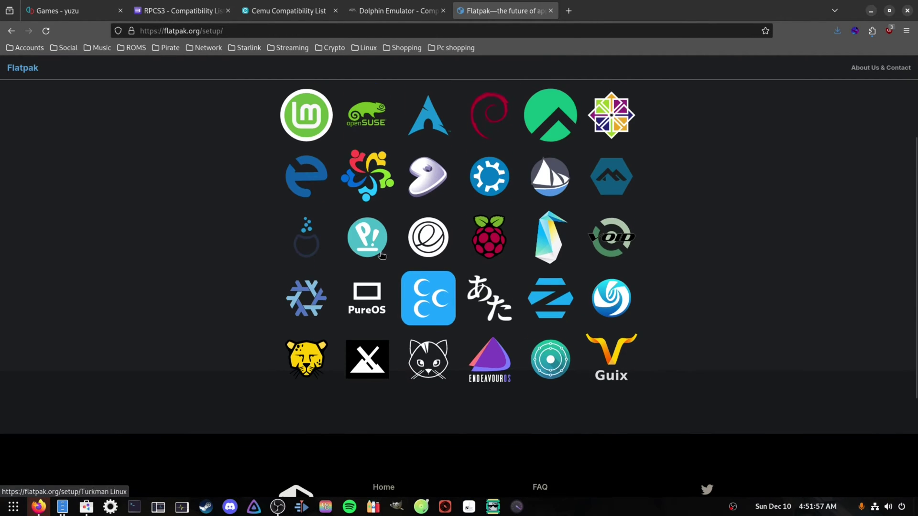
{"action": "scroll", "coordinate": [486, 391], "scroll_direction": "up", "scroll_amount": 3}
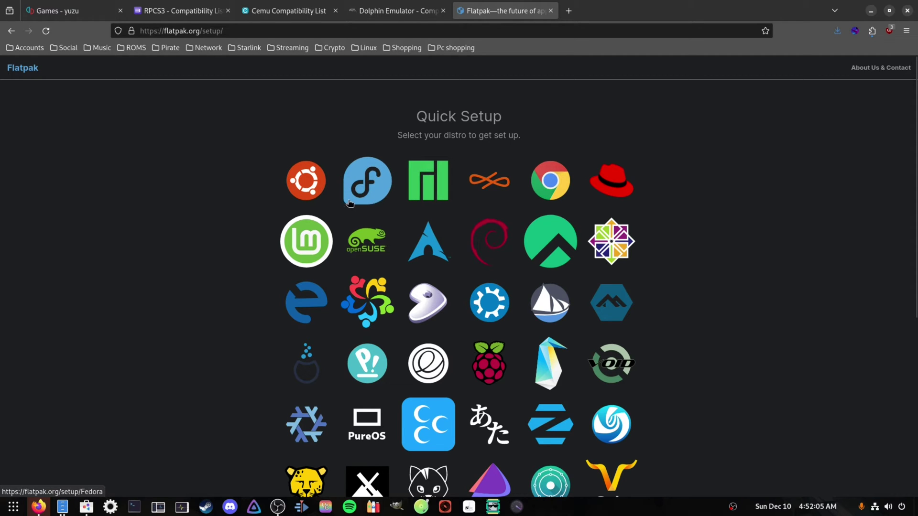
{"action": "left_click", "coordinate": [872, 11]}
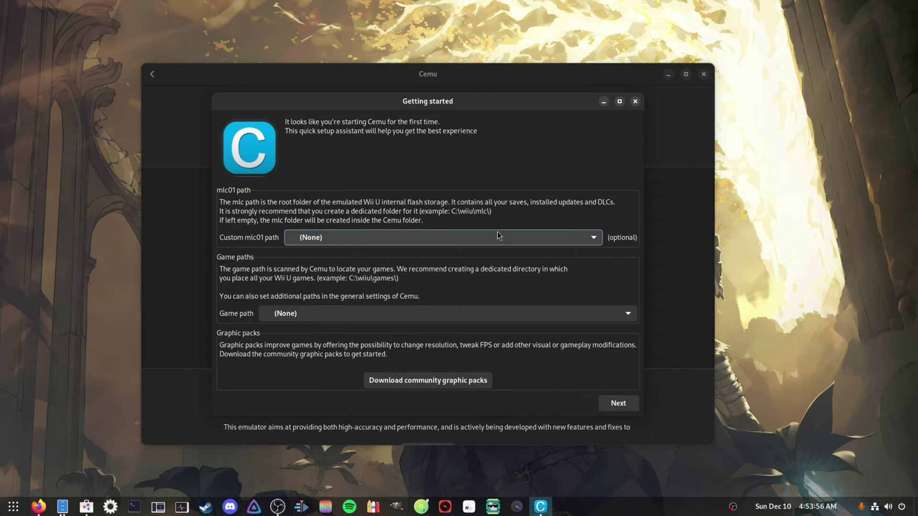
- Set the custom mlc01 path to the mlc01 folder in /games, found under Other Locations > Computer
{"action": "left_click", "coordinate": [346, 242]}
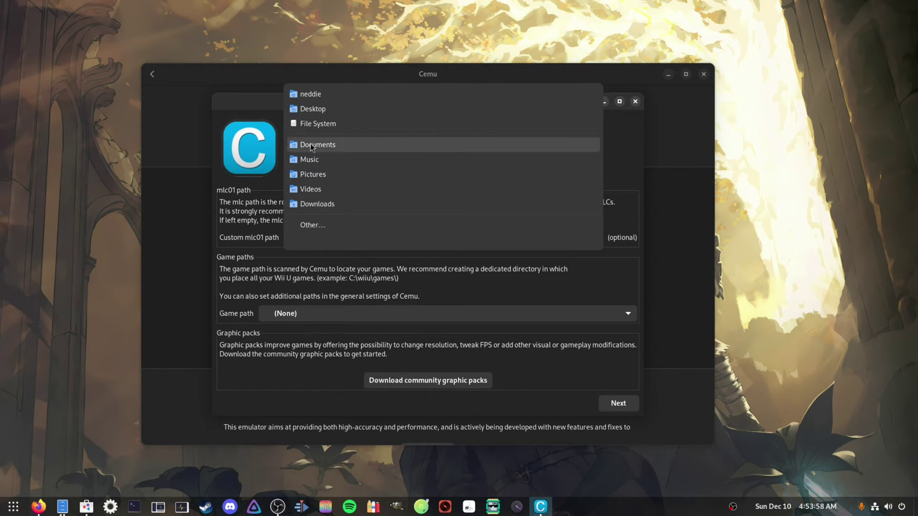
{"action": "left_click", "coordinate": [337, 225]}
{"action": "left_click", "coordinate": [180, 193]}
{"action": "left_click", "coordinate": [271, 82]}
{"action": "double_click", "coordinate": [246, 139]}
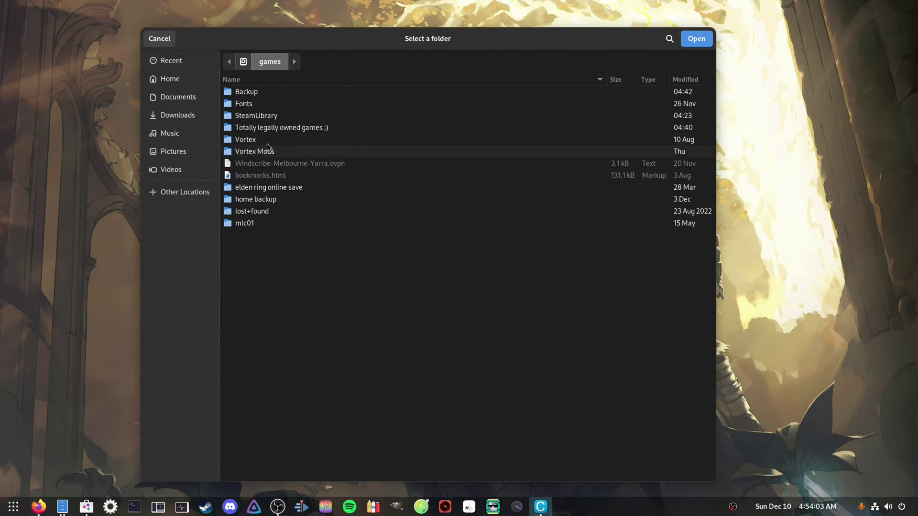
{"action": "left_click", "coordinate": [269, 223]}
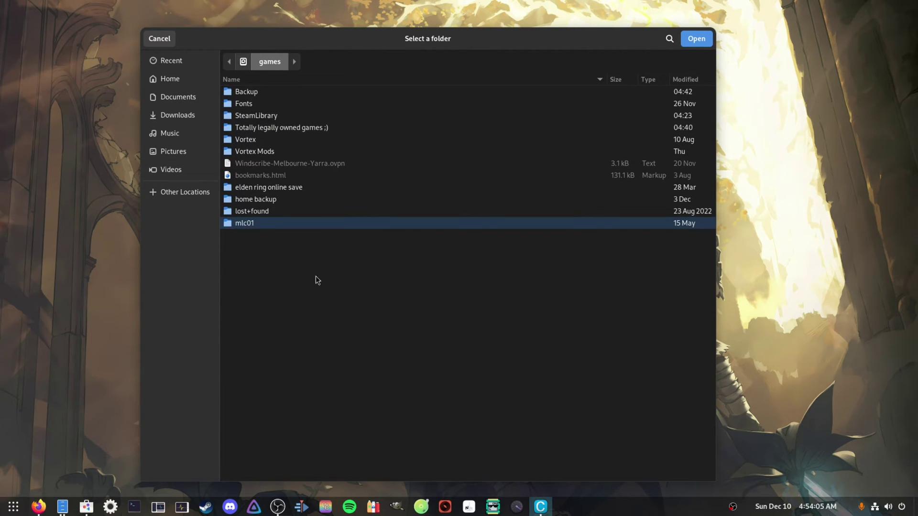
{"action": "left_click", "coordinate": [702, 41]}
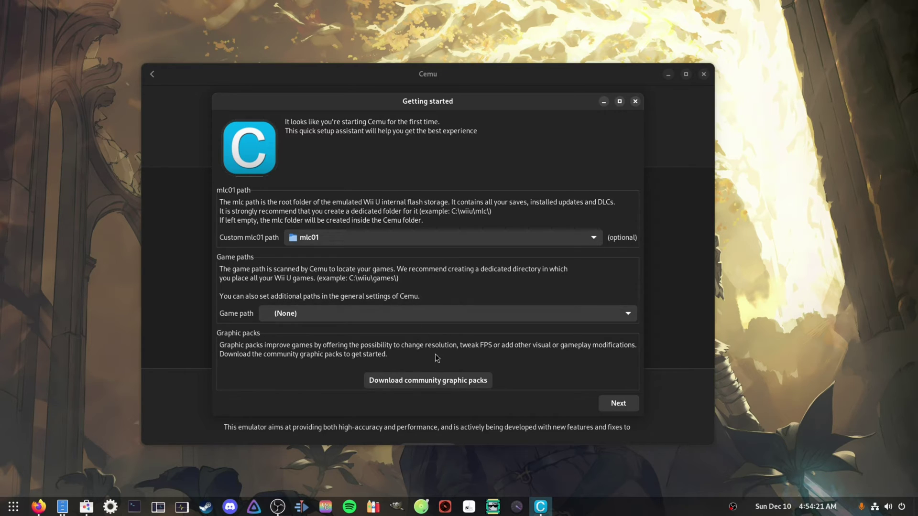
- Download the community graphic packs
{"action": "left_click", "coordinate": [409, 384]}
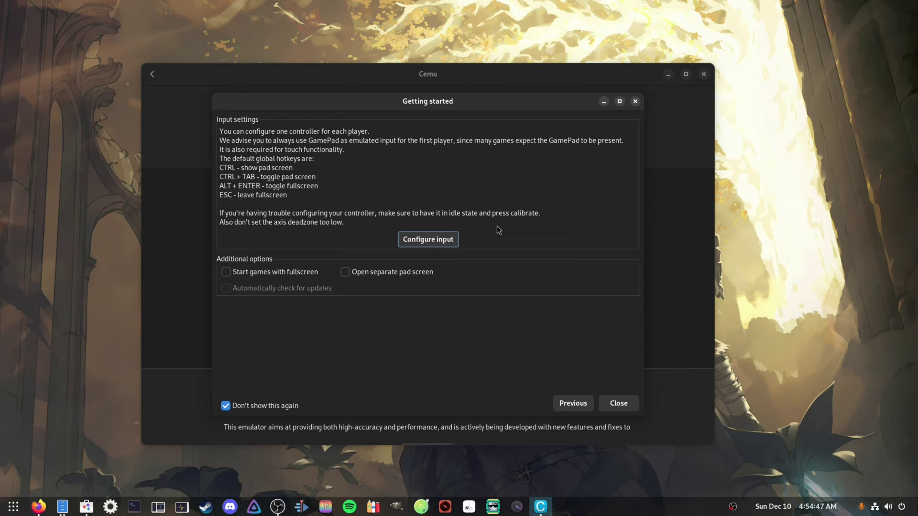
- Under Configure input, add the Atari Xbox 360 Game Controller via SDLController to Controller 1
{"action": "left_click", "coordinate": [443, 241]}
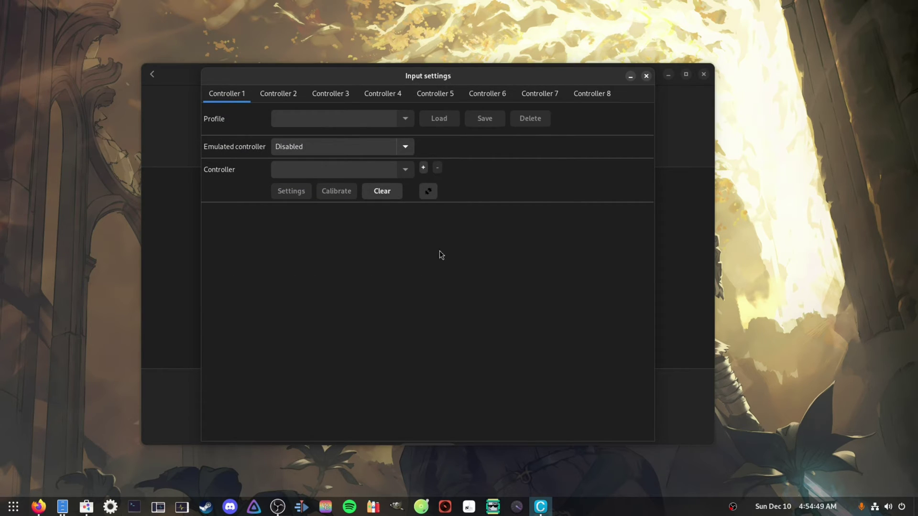
{"action": "left_click", "coordinate": [407, 146]}
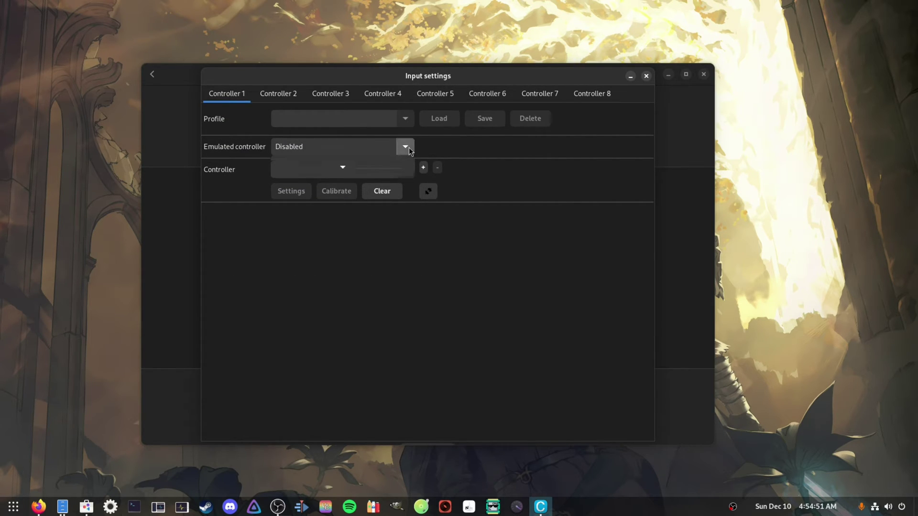
{"action": "left_click", "coordinate": [405, 148]}
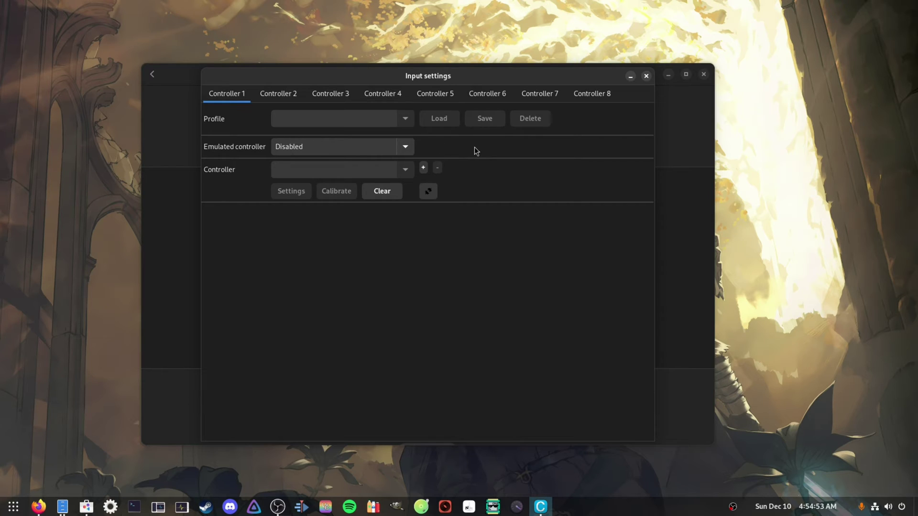
{"action": "left_click", "coordinate": [423, 168]}
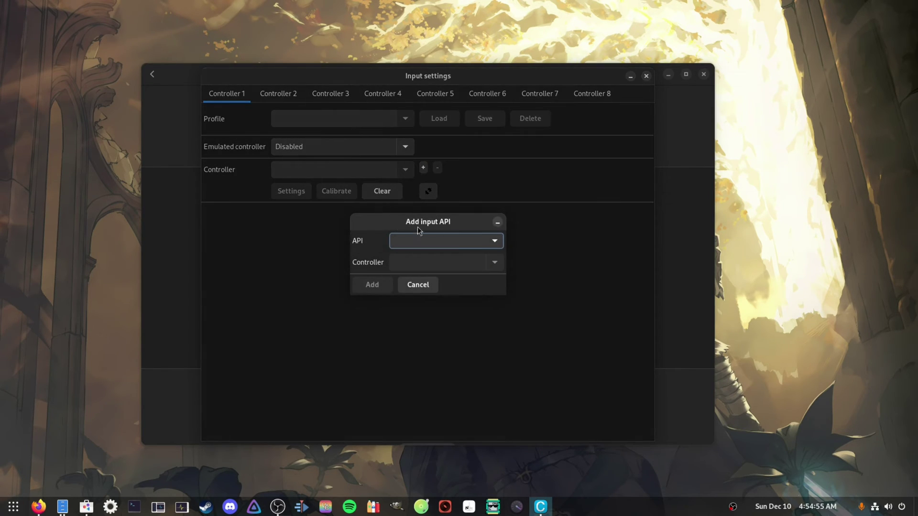
{"action": "left_click", "coordinate": [487, 241]}
{"action": "left_click", "coordinate": [432, 256]}
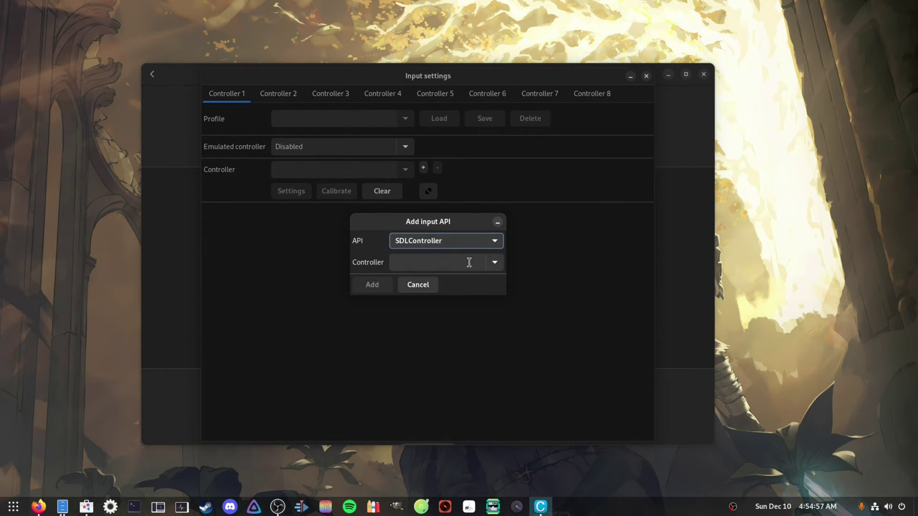
{"action": "left_click", "coordinate": [494, 262]}
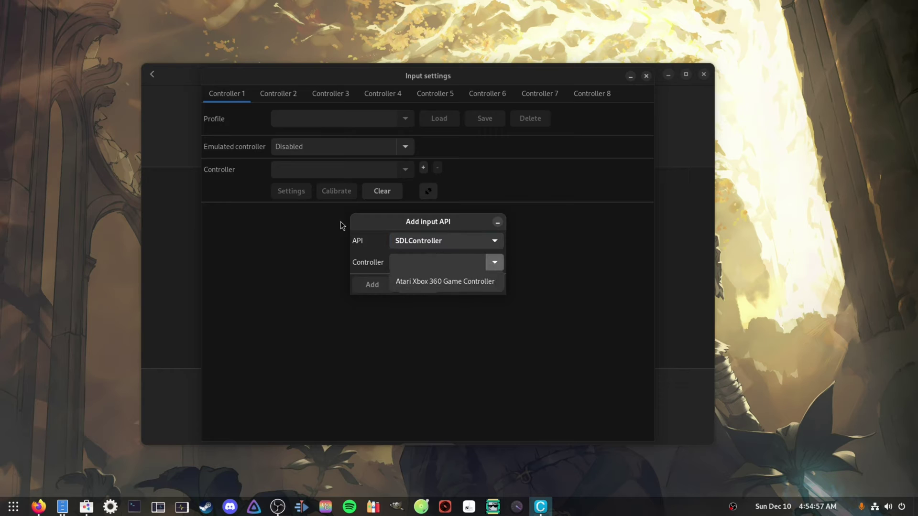
{"action": "left_click", "coordinate": [485, 282]}
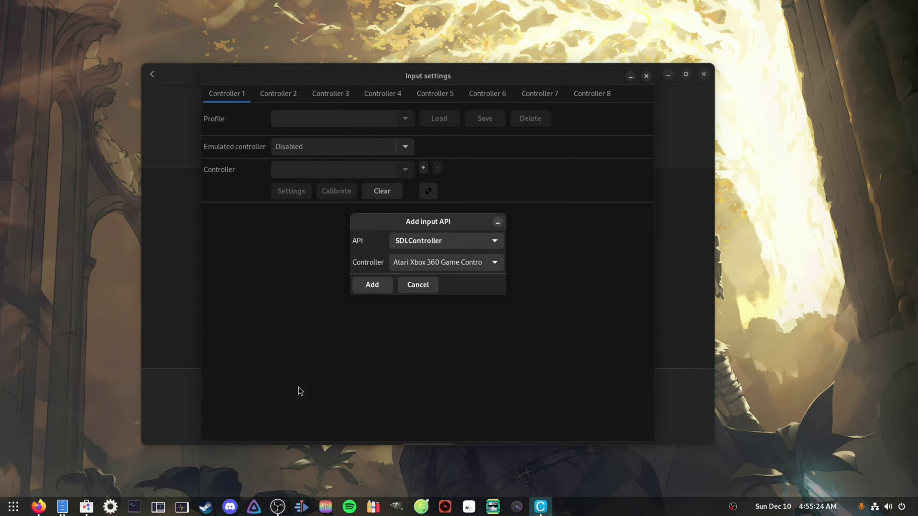
{"action": "left_click", "coordinate": [368, 285]}
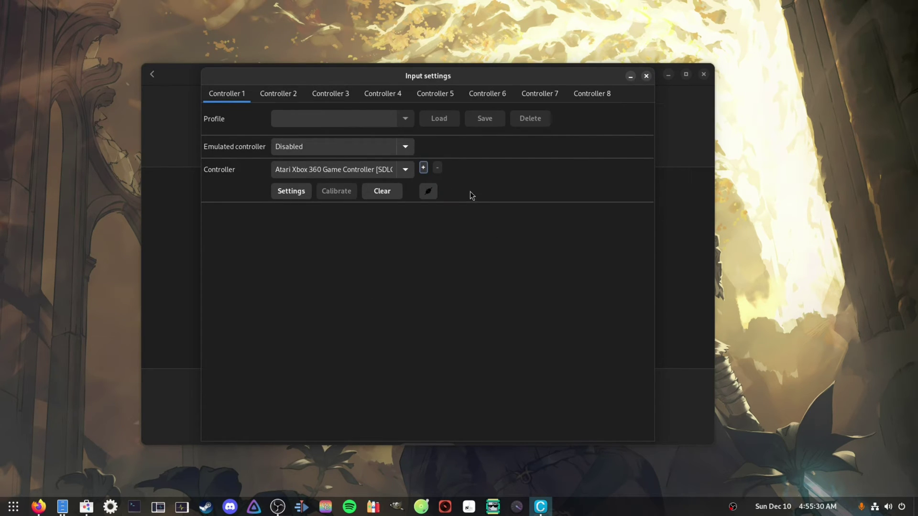
- In the controller's settings, try raising rumble, set it back to 0%, and accept with OK
{"action": "left_click", "coordinate": [293, 192]}
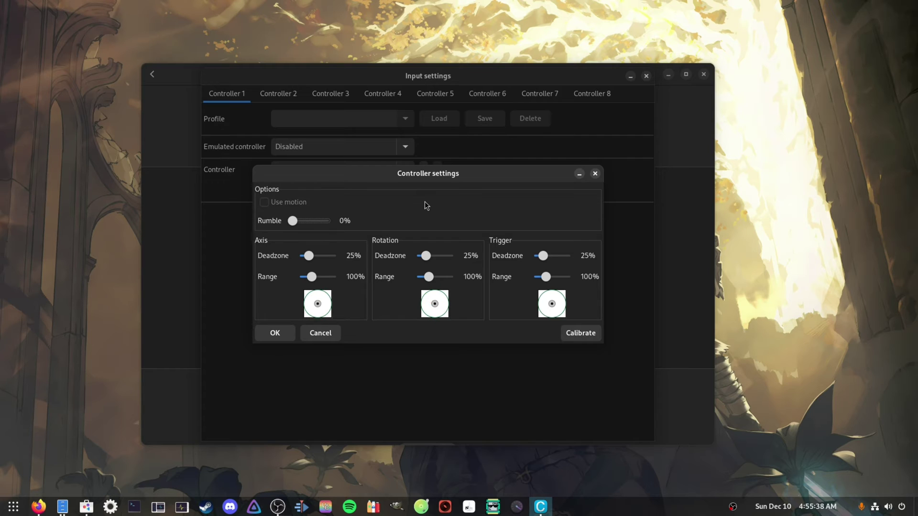
{"action": "left_click_drag", "start_coordinate": [293, 221], "coordinate": [311, 222]}
{"action": "left_click_drag", "start_coordinate": [326, 221], "coordinate": [277, 244]}
{"action": "left_click", "coordinate": [273, 335]}
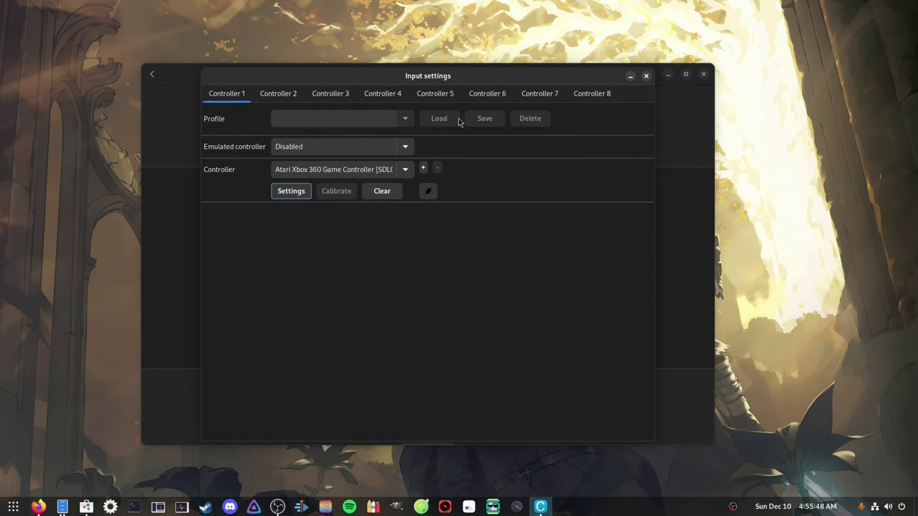